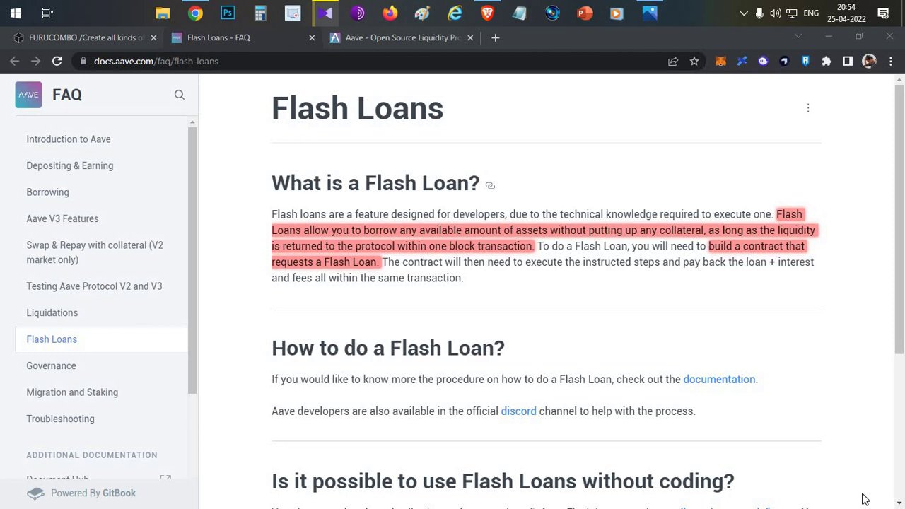
- Bring up the CryptoEnglish YouTube channel's Videos page in Brave and browse its uploads
{"action": "left_click", "coordinate": [487, 13]}
{"action": "scroll", "coordinate": [453, 298], "scroll_direction": "down", "scroll_amount": 1}
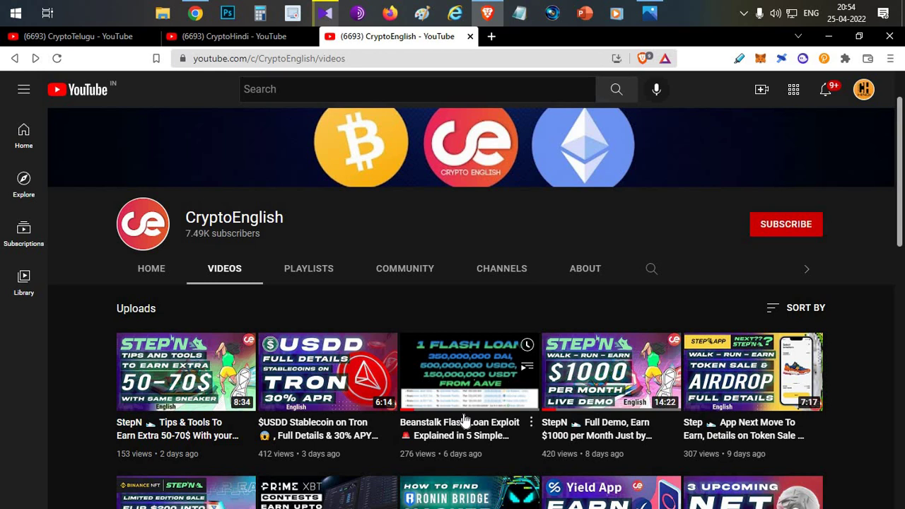
- Return to Chrome's Aave Flash Loans FAQ tab with its highlighted definition
{"action": "scroll", "coordinate": [463, 421], "scroll_direction": "up", "scroll_amount": 1}
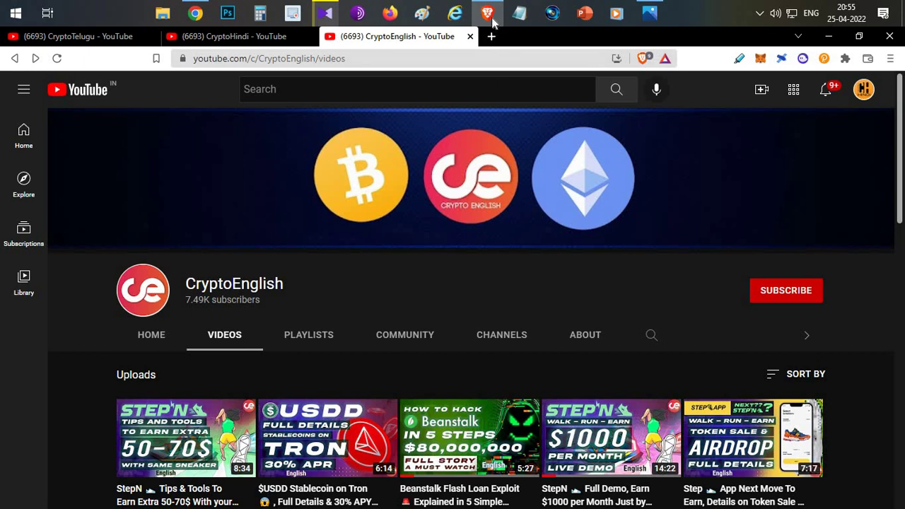
{"action": "key", "text": "alt+Tab"}
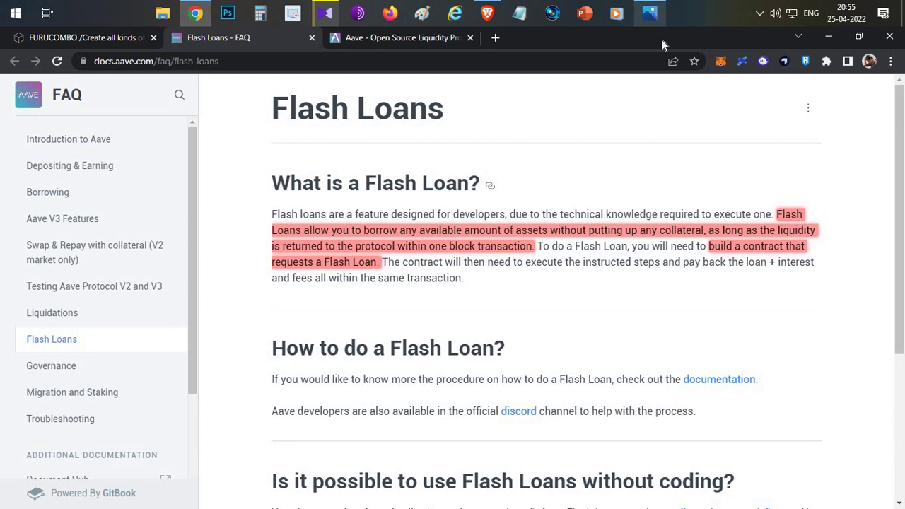
- Show the flash loan illustration full screen, then switch to the Furucombo Create tab
{"action": "left_click", "coordinate": [662, 9]}
{"action": "key", "text": "F11"}
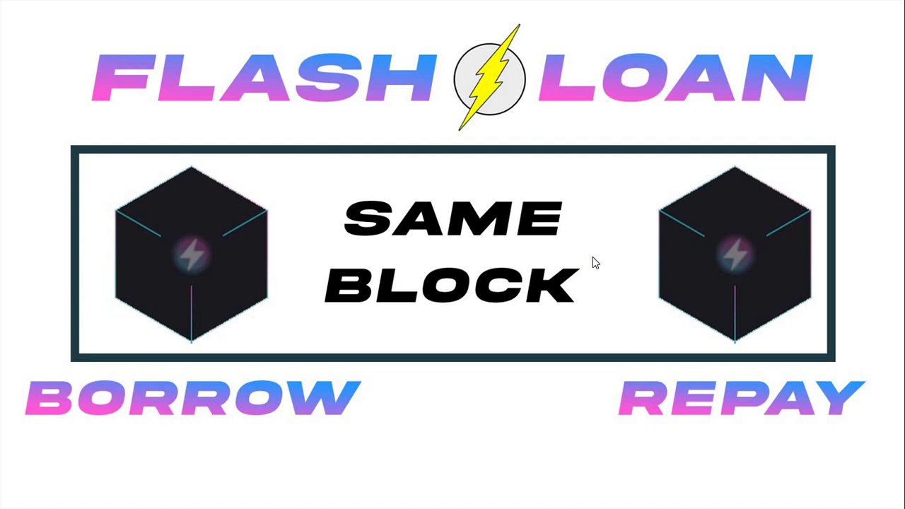
{"action": "key", "text": "Escape"}
{"action": "left_click", "coordinate": [826, 22]}
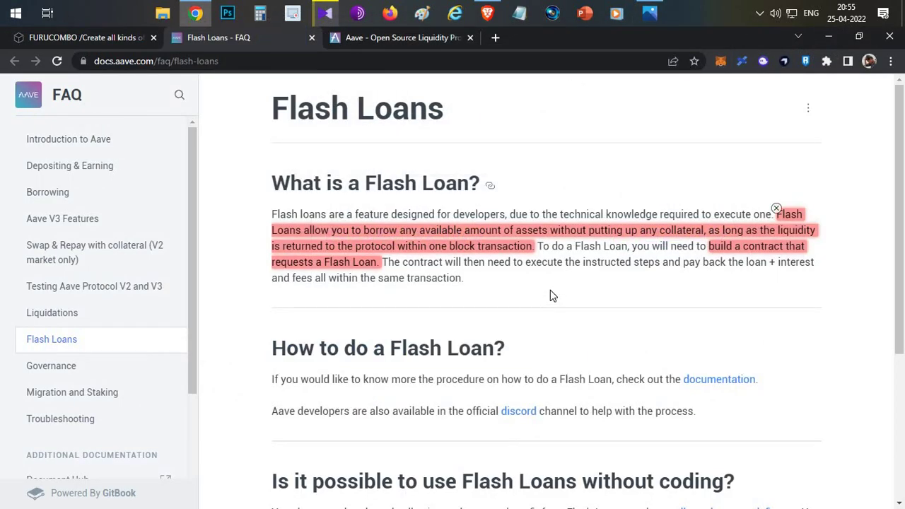
{"action": "key", "text": "ctrl+shift+Tab"}
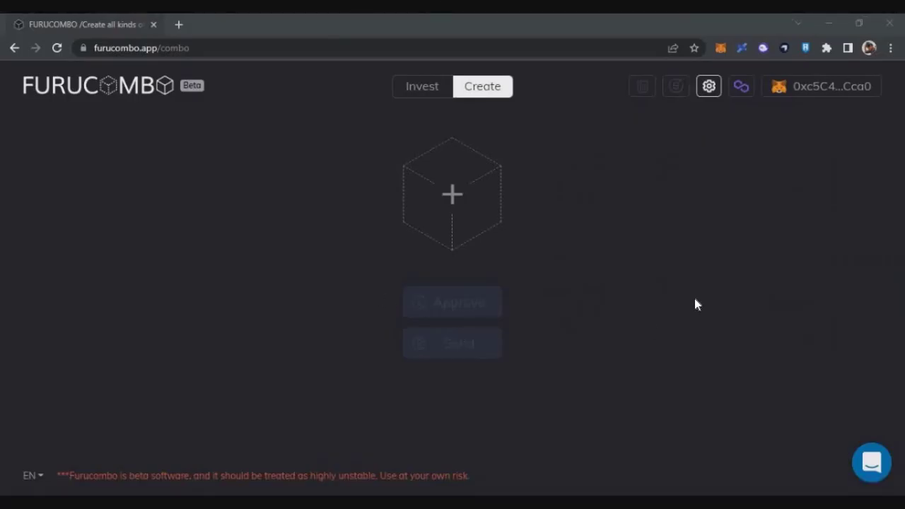
- Confirm the Polygon network and the MetaMask MATIC balance, then bring up the New Cube action list
{"action": "left_click", "coordinate": [741, 86]}
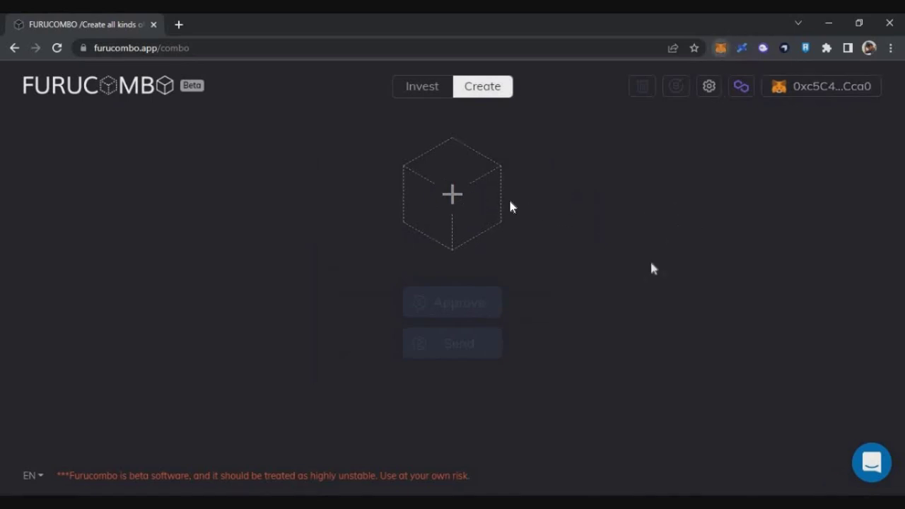
{"action": "left_click_drag", "start_coordinate": [595, 204], "coordinate": [556, 206]}
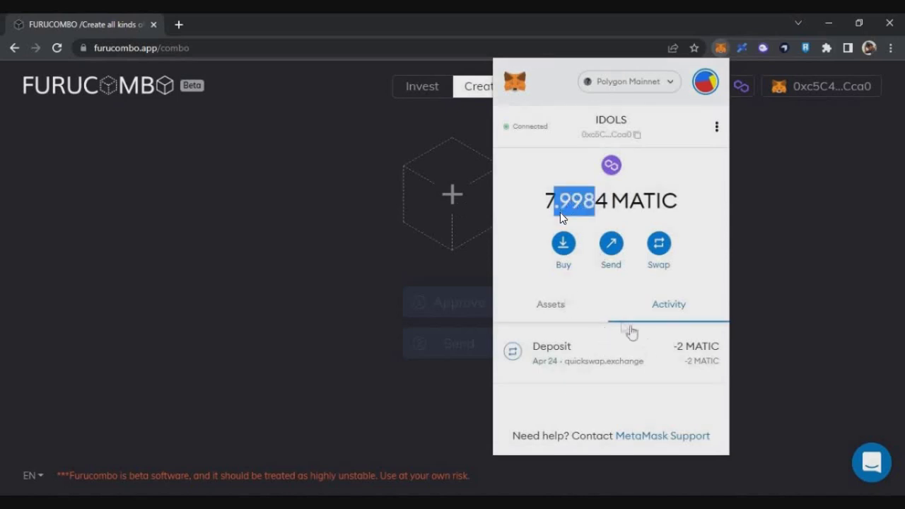
{"action": "left_click", "coordinate": [551, 306]}
{"action": "left_click", "coordinate": [453, 194]}
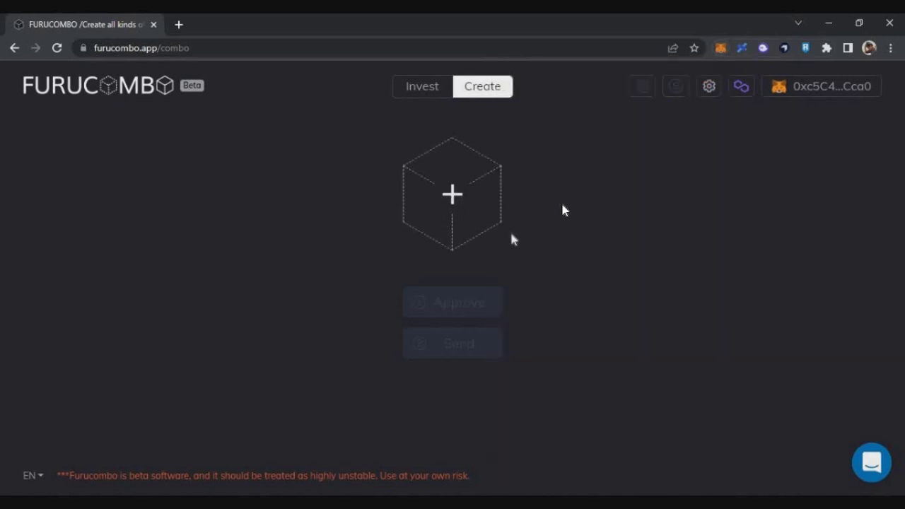
{"action": "scroll", "coordinate": [449, 183], "scroll_direction": "down", "scroll_amount": 4}
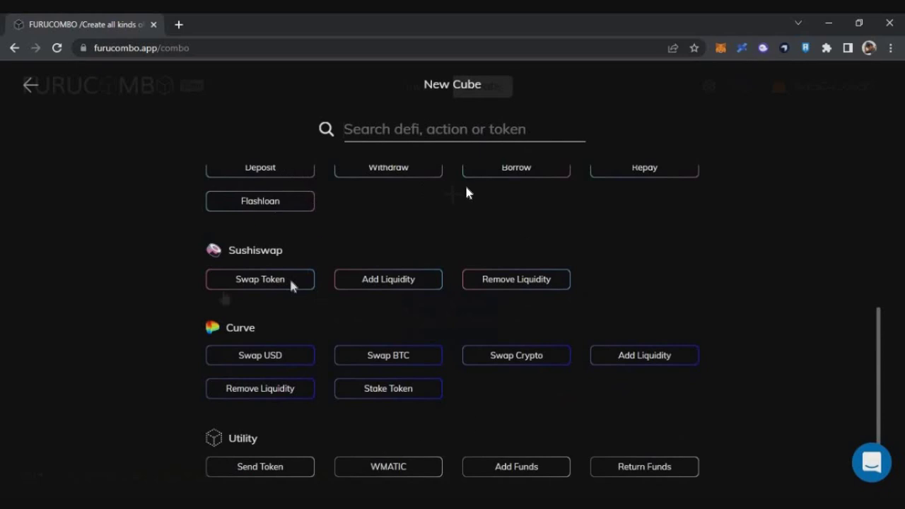
- Add an Aave Flashloan cube borrowing 100 WMATIC, noting its 0.09% fee
{"action": "scroll", "coordinate": [465, 192], "scroll_direction": "up", "scroll_amount": 2}
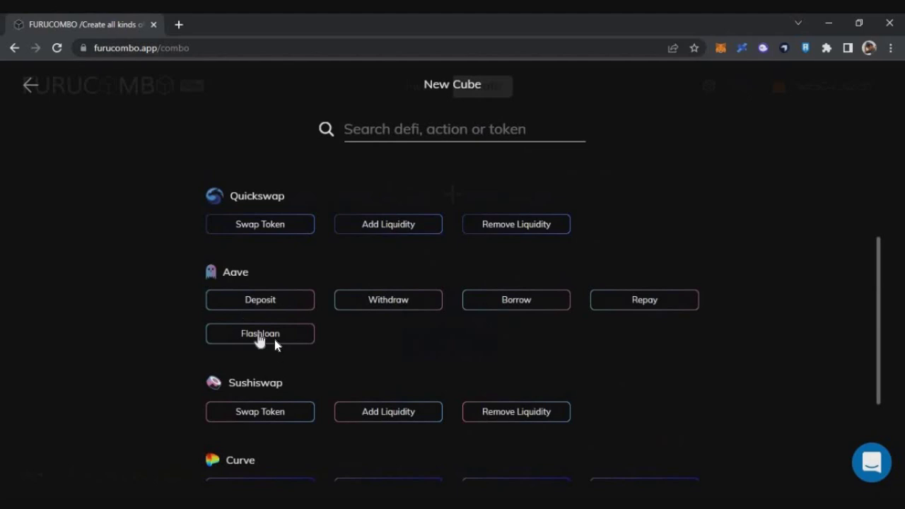
{"action": "left_click", "coordinate": [262, 339]}
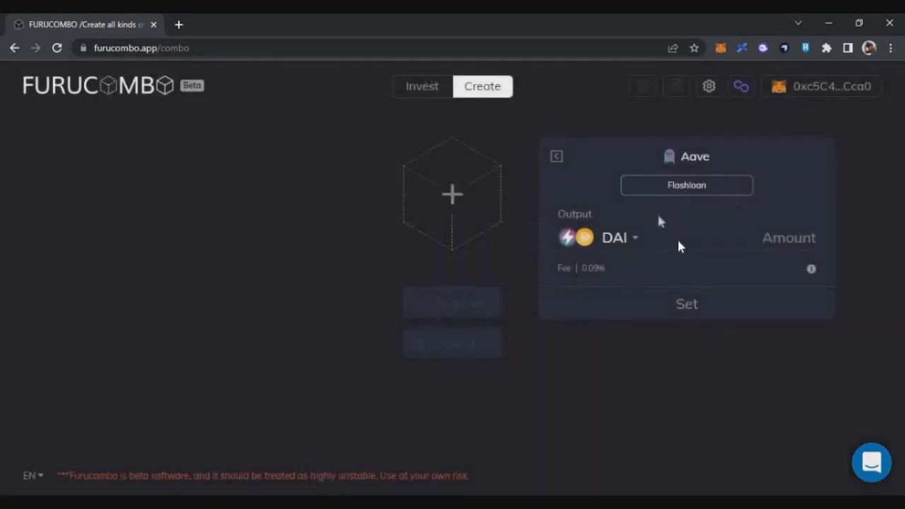
{"action": "left_click", "coordinate": [619, 238]}
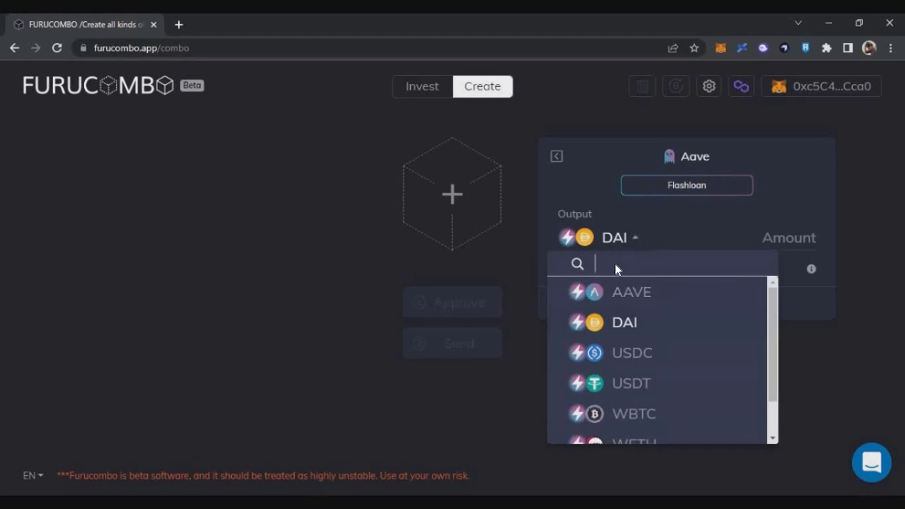
{"action": "type", "text": "MAT"}
{"action": "left_click", "coordinate": [609, 296]}
{"action": "left_click", "coordinate": [820, 238]}
{"action": "type", "text": "100"}
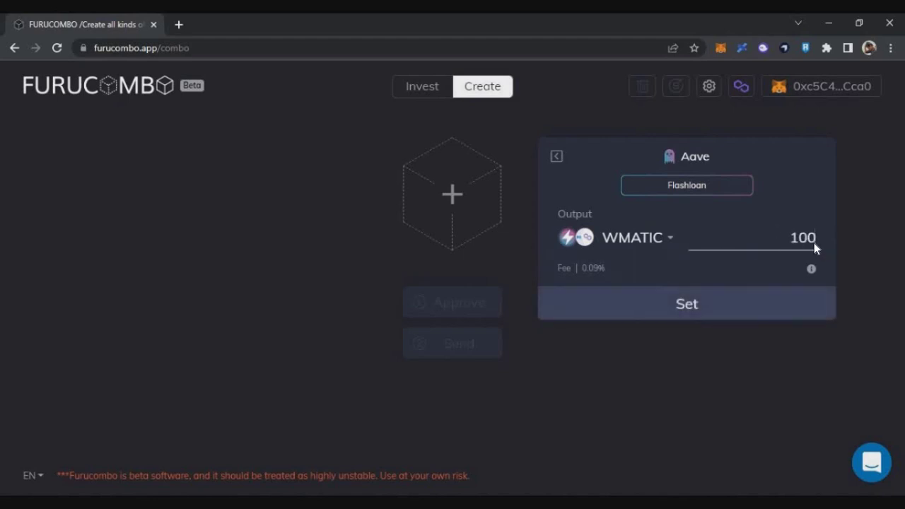
{"action": "left_click_drag", "start_coordinate": [582, 268], "coordinate": [607, 268]}
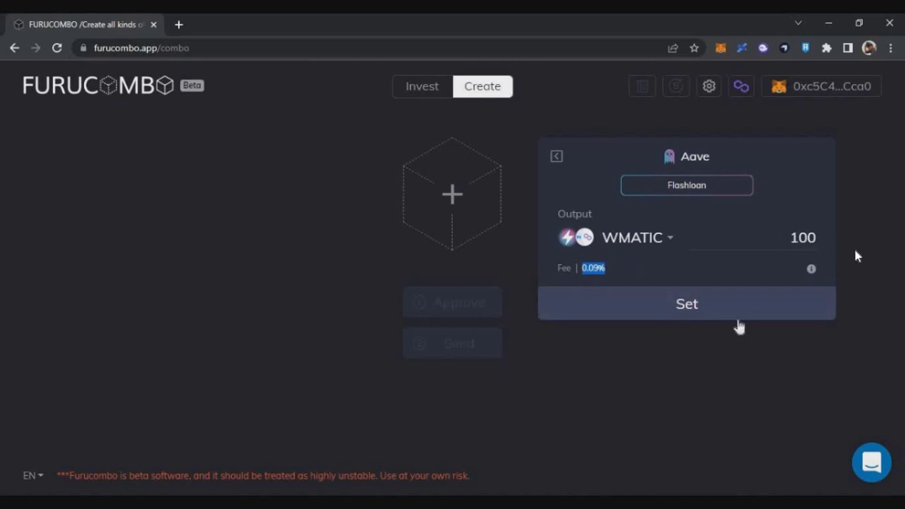
{"action": "left_click", "coordinate": [735, 315]}
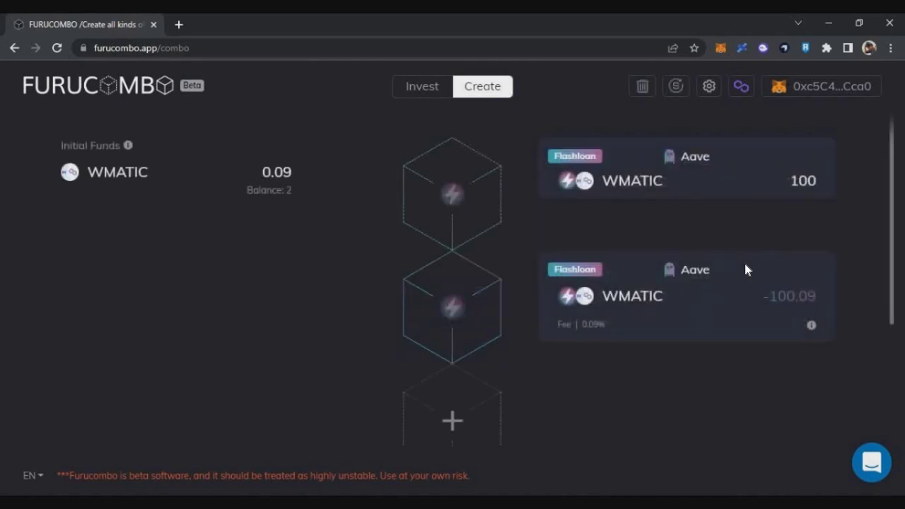
- Point out the 0.09 WMATIC initial funds and the wallet balance of 2
{"action": "double_click", "coordinate": [277, 172]}
{"action": "triple_click", "coordinate": [268, 190]}
{"action": "left_click", "coordinate": [609, 148]}
{"action": "scroll", "coordinate": [467, 361], "scroll_direction": "down", "scroll_amount": 1}
- Add a Quickswap Swap Token cube converting 100 WMATIC into DAI
{"action": "left_click", "coordinate": [453, 354]}
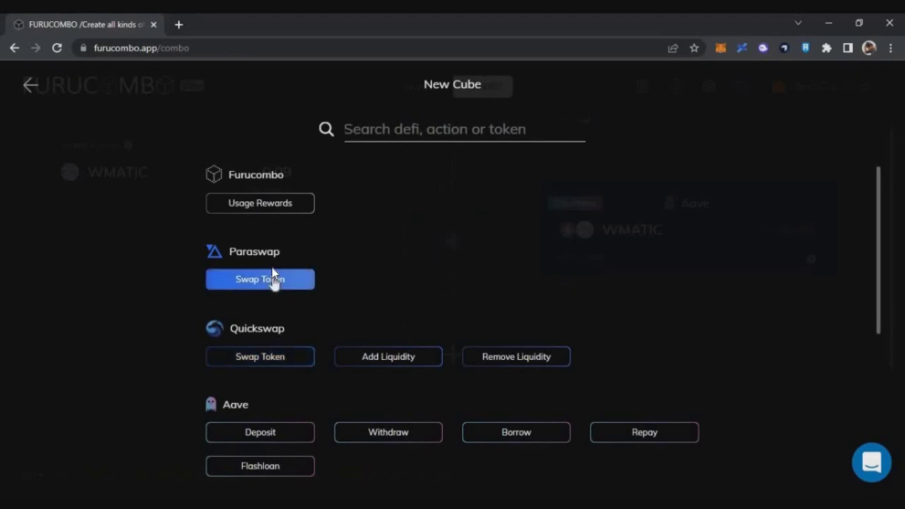
{"action": "left_click", "coordinate": [269, 358]}
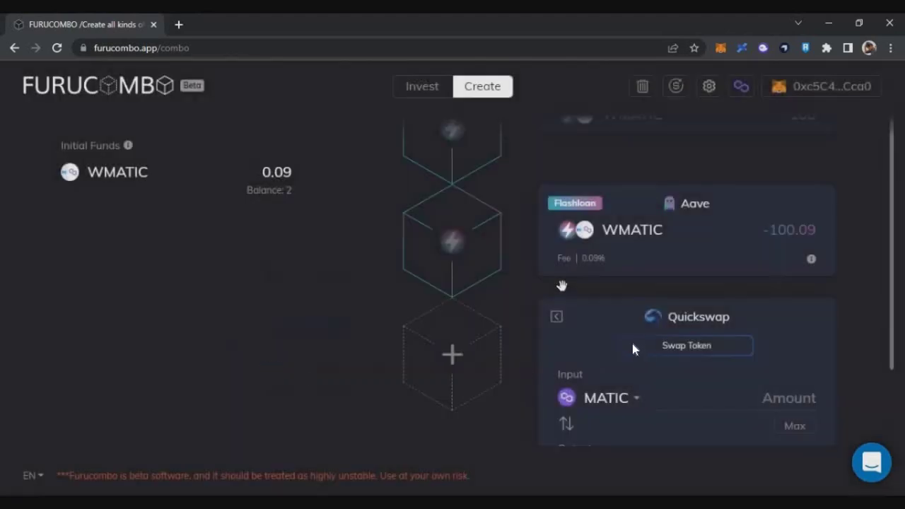
{"action": "scroll", "coordinate": [621, 373], "scroll_direction": "down", "scroll_amount": 1}
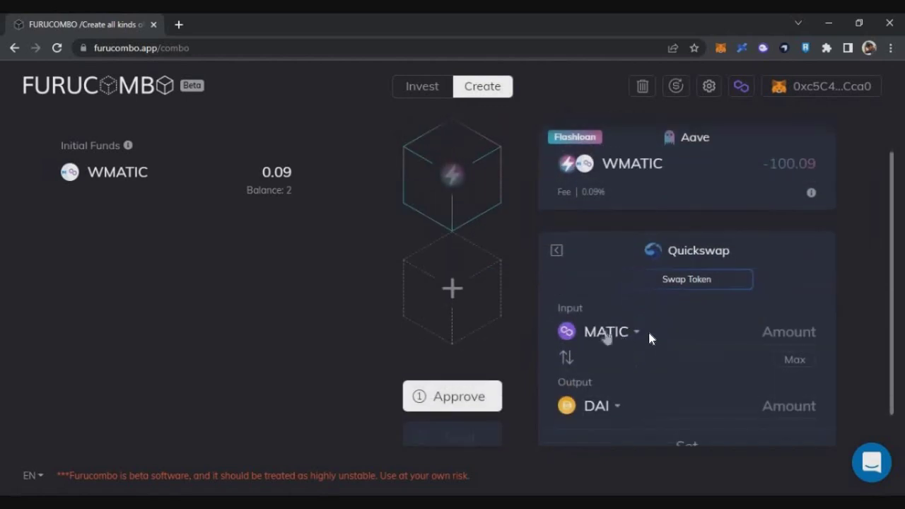
{"action": "left_click", "coordinate": [638, 333]}
{"action": "type", "text": "WM"}
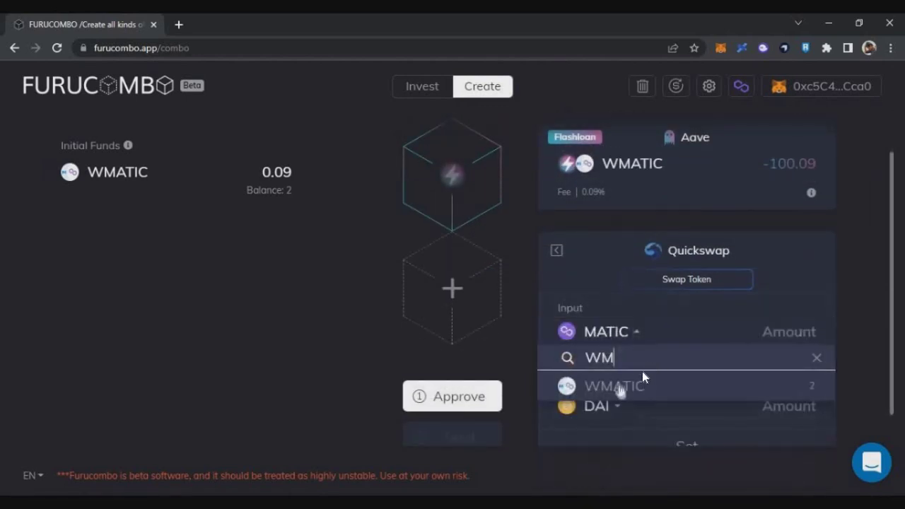
{"action": "left_click", "coordinate": [646, 347]}
{"action": "left_click", "coordinate": [795, 335]}
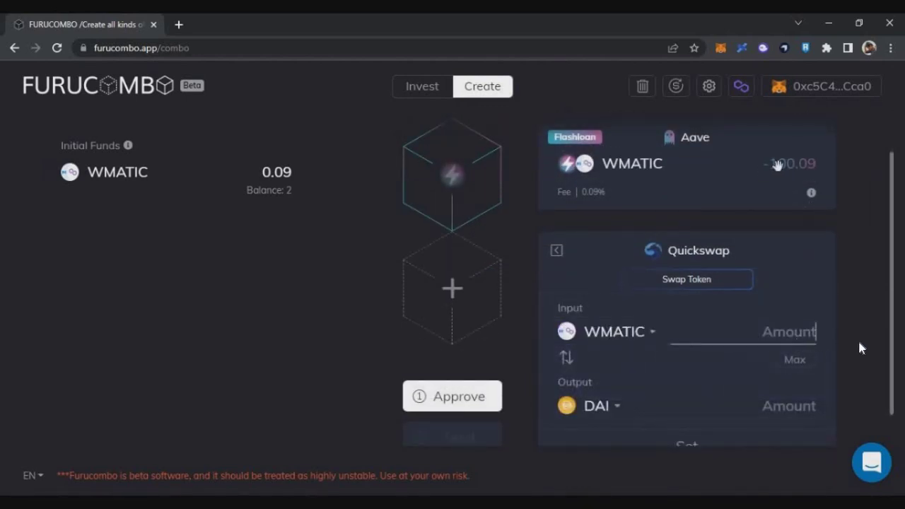
{"action": "type", "text": "100"}
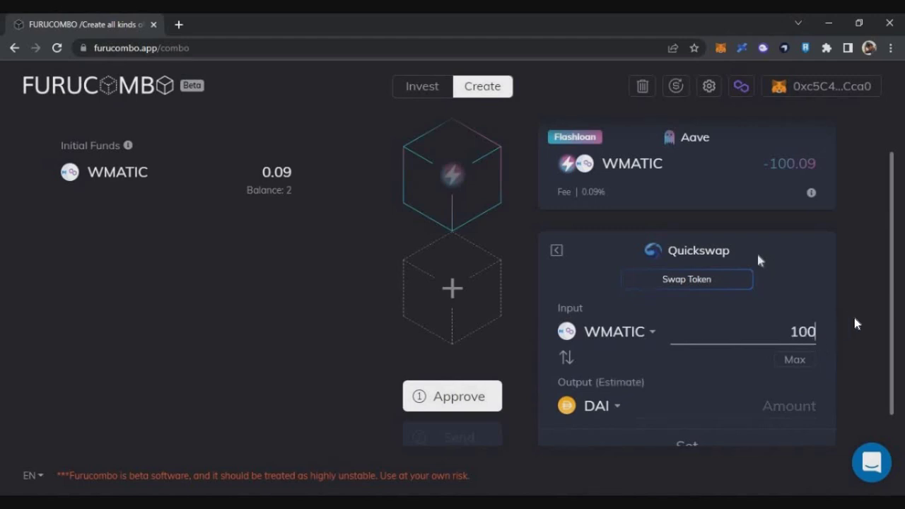
{"action": "scroll", "coordinate": [851, 315], "scroll_direction": "down", "scroll_amount": 1}
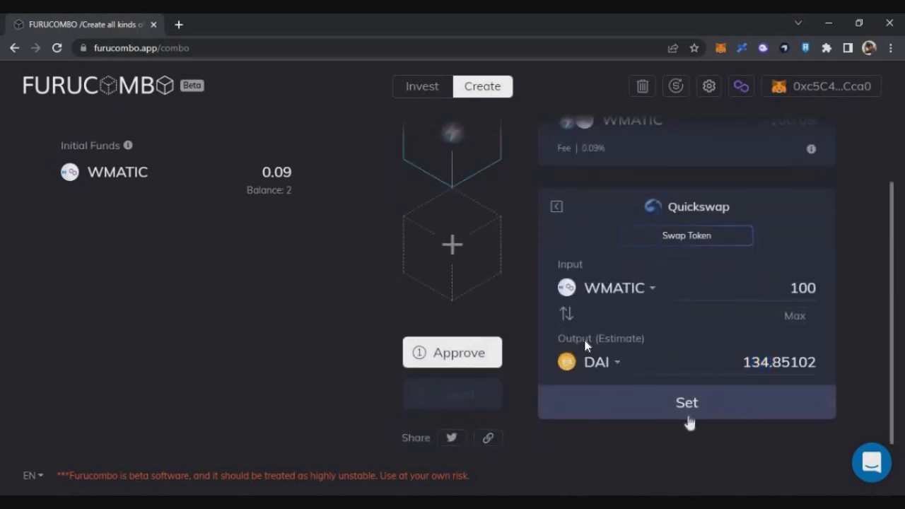
{"action": "left_click", "coordinate": [690, 403]}
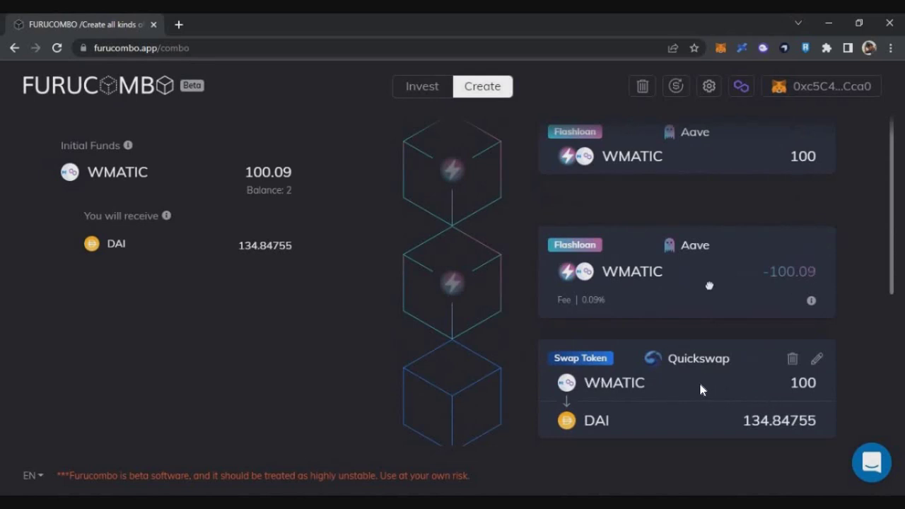
- Move the Quickswap swap between the flash loan and its repayment
{"action": "left_click_drag", "start_coordinate": [701, 396], "coordinate": [698, 279]}
{"action": "scroll", "coordinate": [672, 255], "scroll_direction": "down", "scroll_amount": 1}
{"action": "scroll", "coordinate": [461, 397], "scroll_direction": "down", "scroll_amount": 2}
{"action": "left_click", "coordinate": [484, 401]}
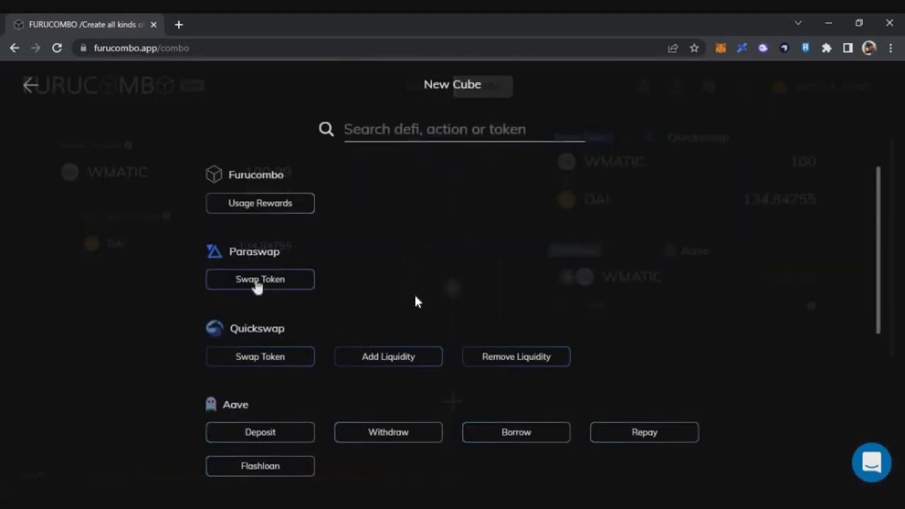
- Add a Paraswap swap reversed to DAI→MATIC with a 134.84755 DAI input
{"action": "left_click", "coordinate": [261, 280]}
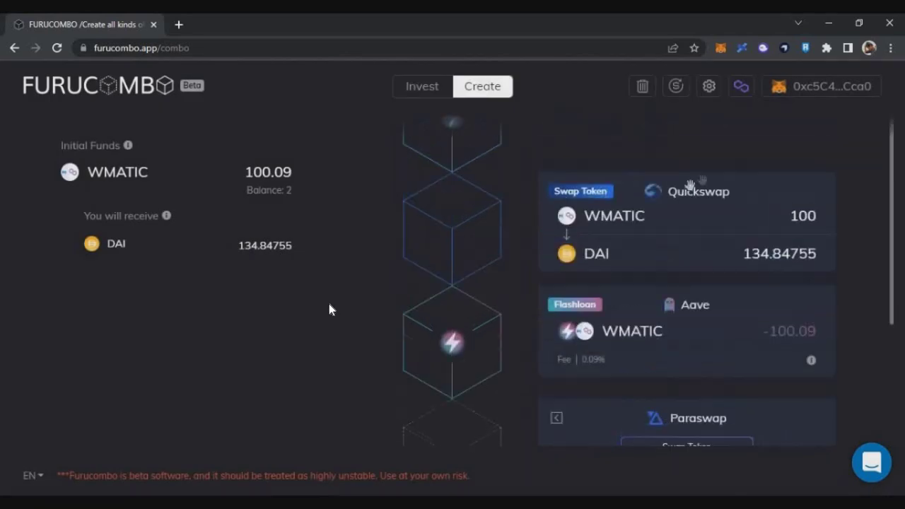
{"action": "scroll", "coordinate": [424, 305], "scroll_direction": "down", "scroll_amount": 3}
{"action": "left_click", "coordinate": [566, 327]}
{"action": "scroll", "coordinate": [779, 278], "scroll_direction": "up", "scroll_amount": 1}
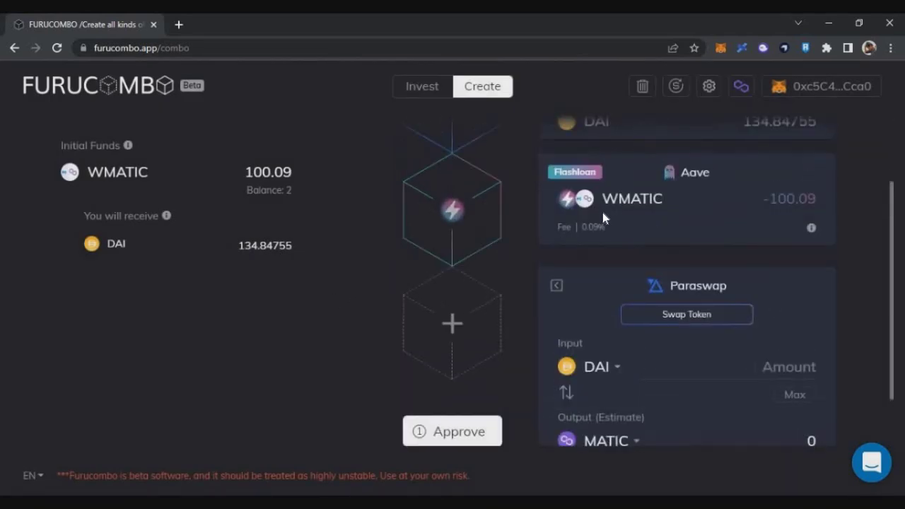
{"action": "left_click", "coordinate": [698, 322]}
{"action": "type", "text": "13"}
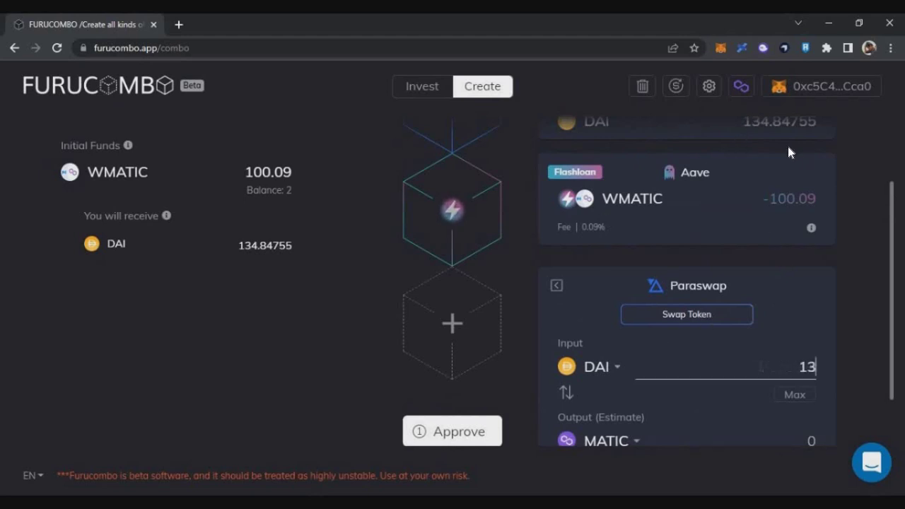
{"action": "type", "text": "4.84755"}
{"action": "scroll", "coordinate": [752, 324], "scroll_direction": "down", "scroll_amount": 1}
{"action": "left_click", "coordinate": [720, 424]}
- Place the Paraswap swap before the repayment and switch its output token to WMATIC
{"action": "left_click_drag", "start_coordinate": [726, 381], "coordinate": [635, 264]}
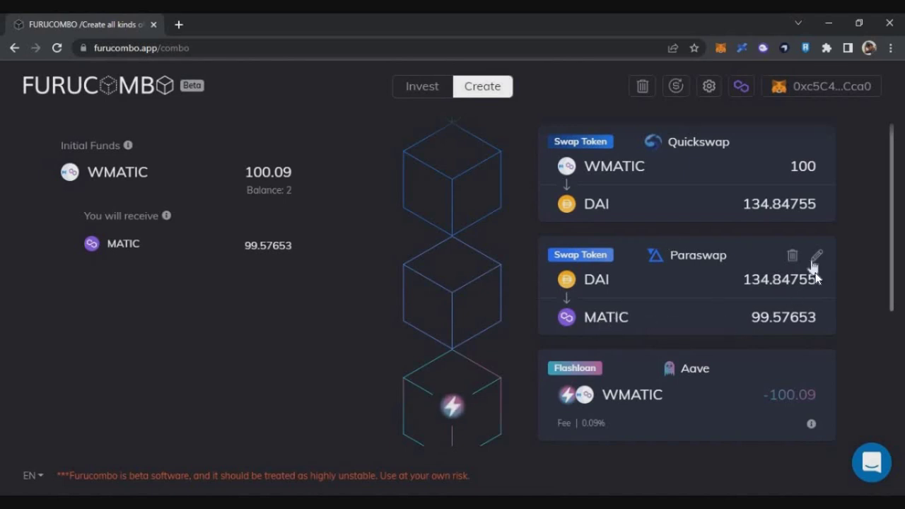
{"action": "left_click", "coordinate": [818, 256]}
{"action": "left_click", "coordinate": [606, 411]}
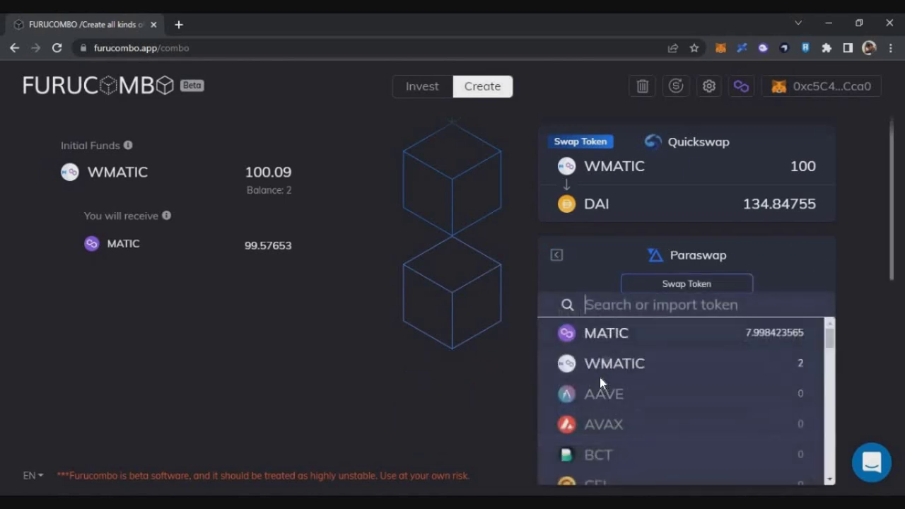
{"action": "left_click", "coordinate": [696, 363]}
{"action": "scroll", "coordinate": [638, 410], "scroll_direction": "down", "scroll_amount": 1}
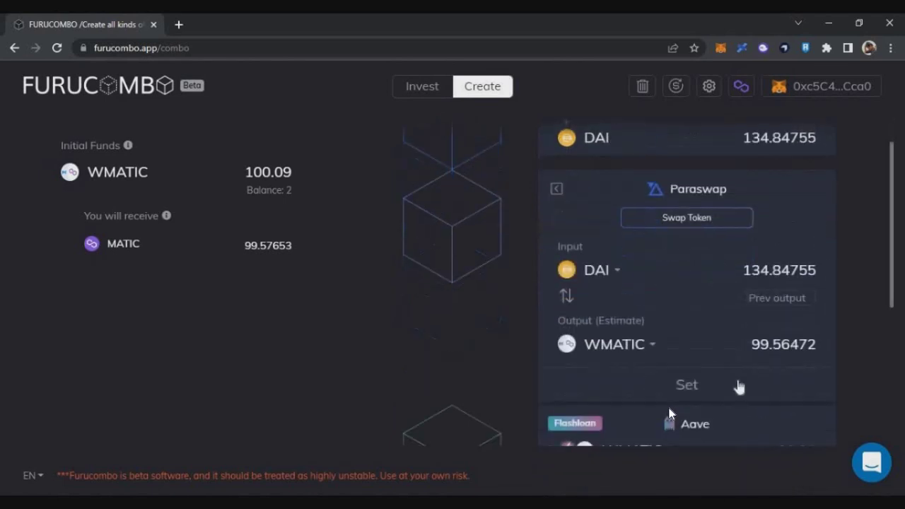
{"action": "left_click", "coordinate": [769, 387]}
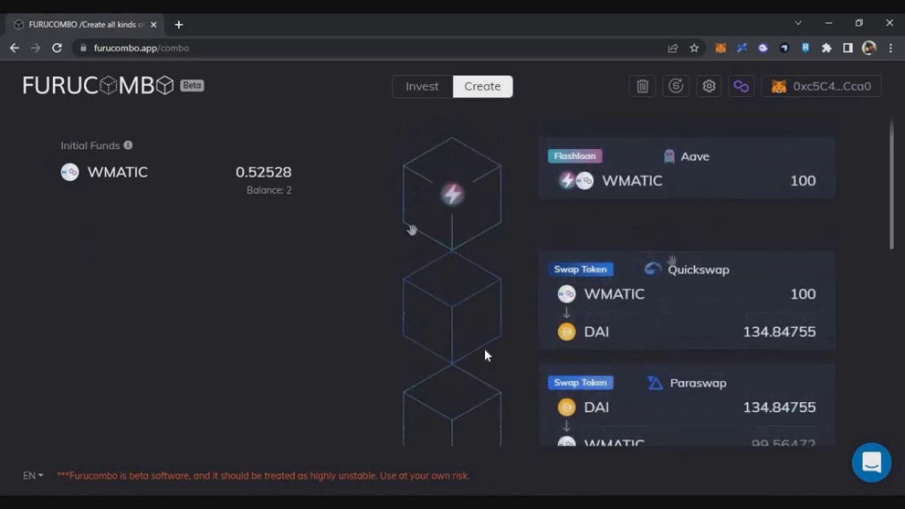
- Review the 0.52528 WMATIC initial funds and the combo cubes, then refresh prices
{"action": "left_click_drag", "start_coordinate": [283, 172], "coordinate": [236, 174]}
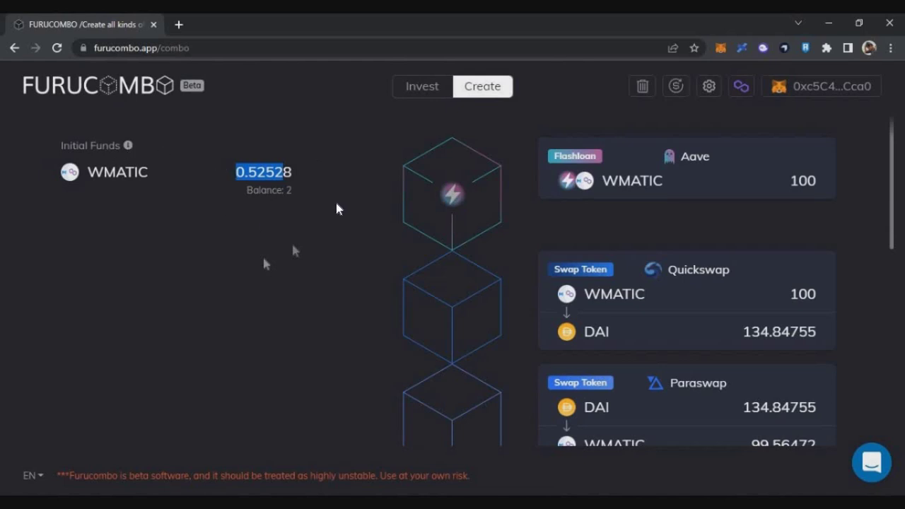
{"action": "left_click", "coordinate": [649, 178]}
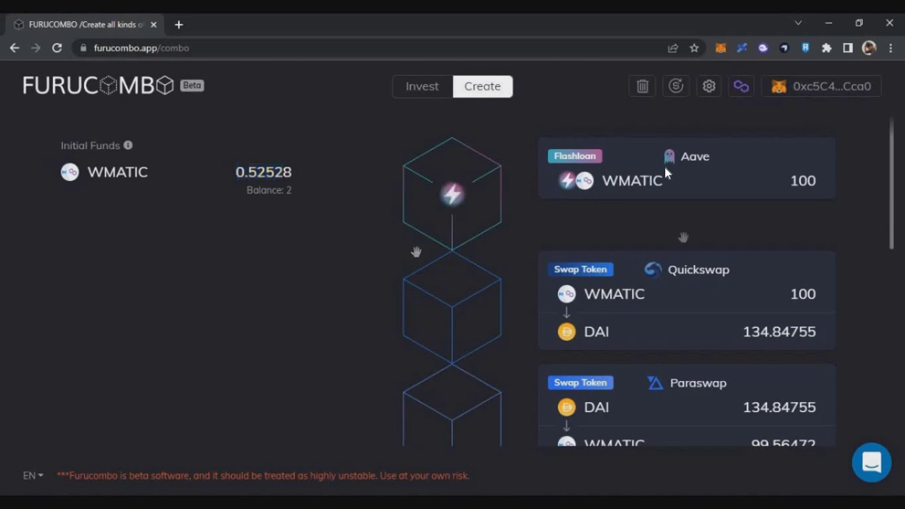
{"action": "scroll", "coordinate": [717, 145], "scroll_direction": "down", "scroll_amount": 1}
{"action": "scroll", "coordinate": [703, 184], "scroll_direction": "down", "scroll_amount": 2}
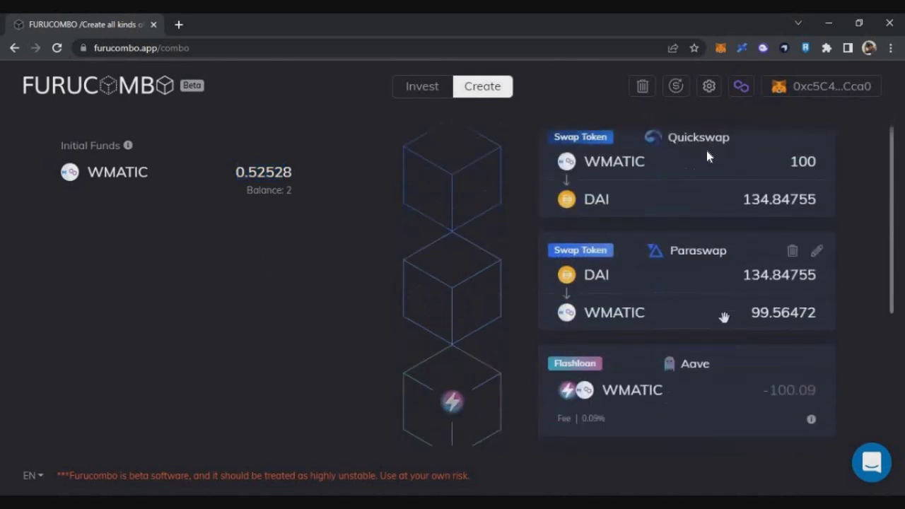
{"action": "scroll", "coordinate": [698, 168], "scroll_direction": "up", "scroll_amount": 4}
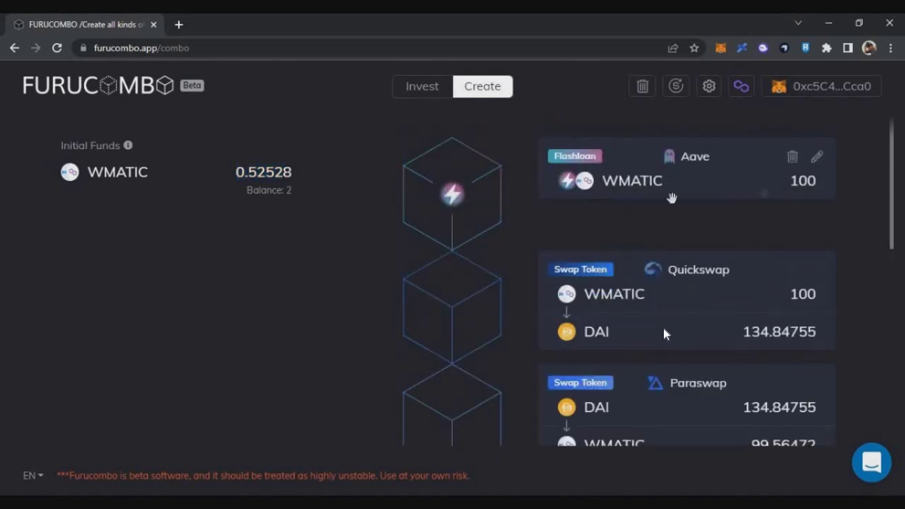
{"action": "scroll", "coordinate": [668, 320], "scroll_direction": "down", "scroll_amount": 1}
{"action": "scroll", "coordinate": [729, 346], "scroll_direction": "down", "scroll_amount": 3}
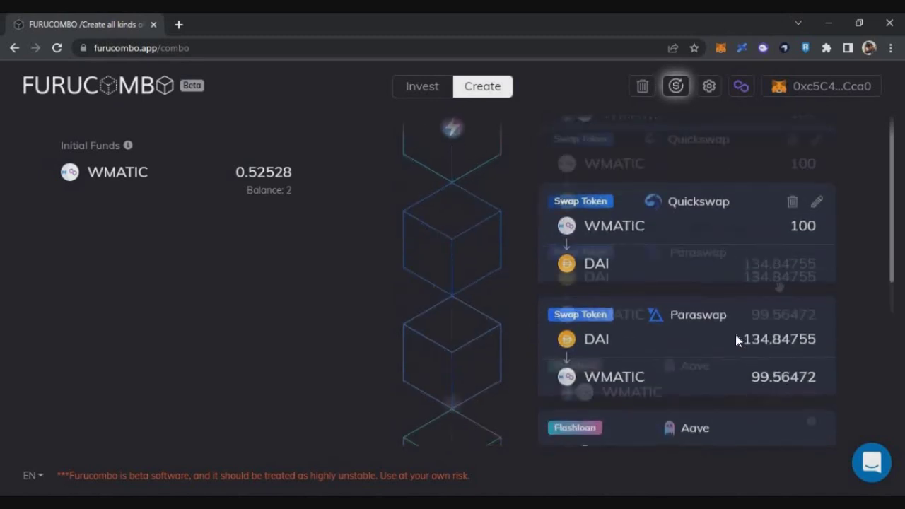
{"action": "scroll", "coordinate": [665, 285], "scroll_direction": "up", "scroll_amount": 4}
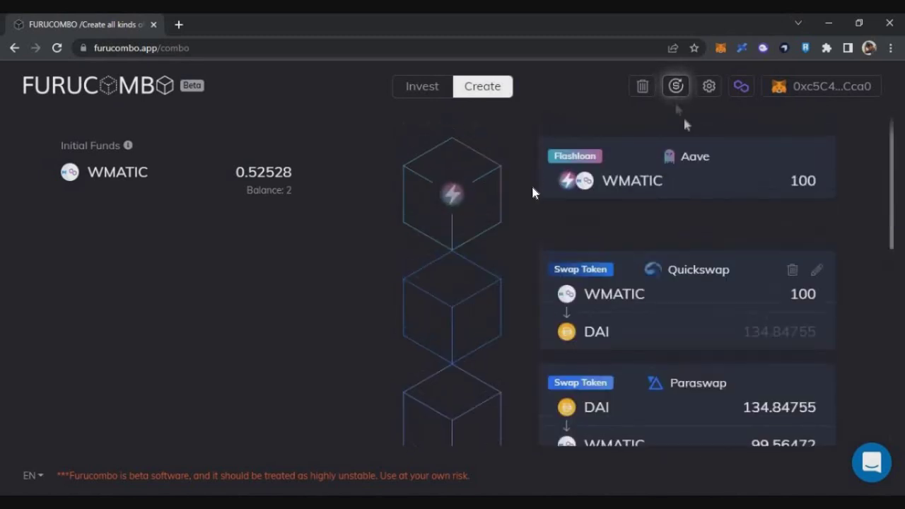
{"action": "left_click", "coordinate": [676, 86]}
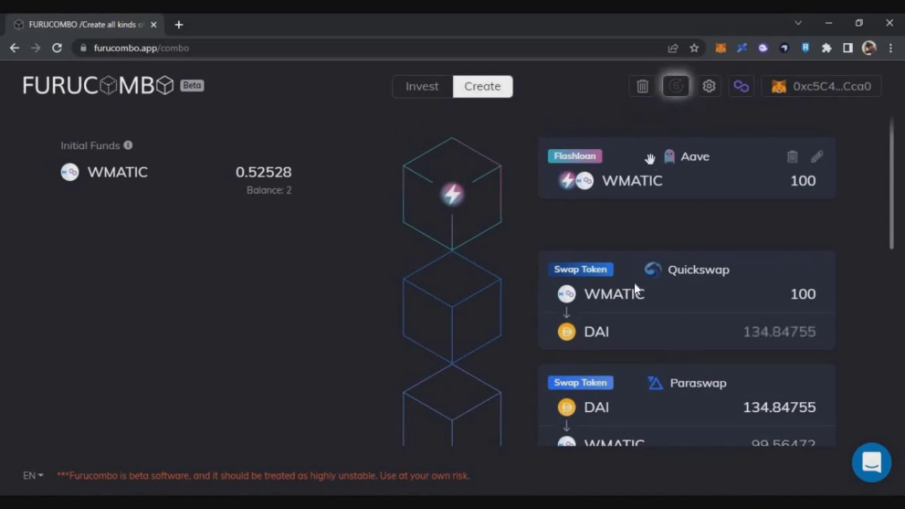
- Update the Paraswap swap to the refreshed 134.9004 DAI input, then approve WMATIC spending
{"action": "scroll", "coordinate": [747, 280], "scroll_direction": "down", "scroll_amount": 1}
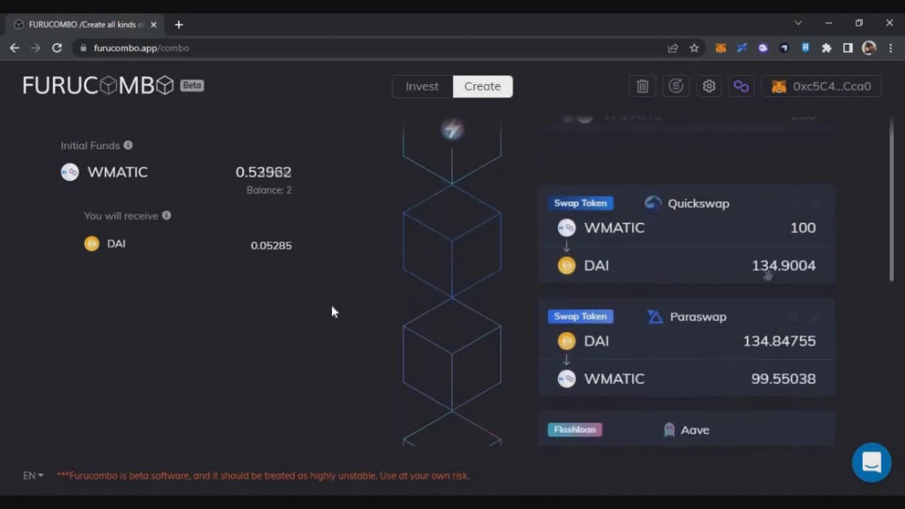
{"action": "scroll", "coordinate": [311, 315], "scroll_direction": "down", "scroll_amount": 1}
{"action": "scroll", "coordinate": [296, 323], "scroll_direction": "up", "scroll_amount": 1}
{"action": "left_click", "coordinate": [816, 317]}
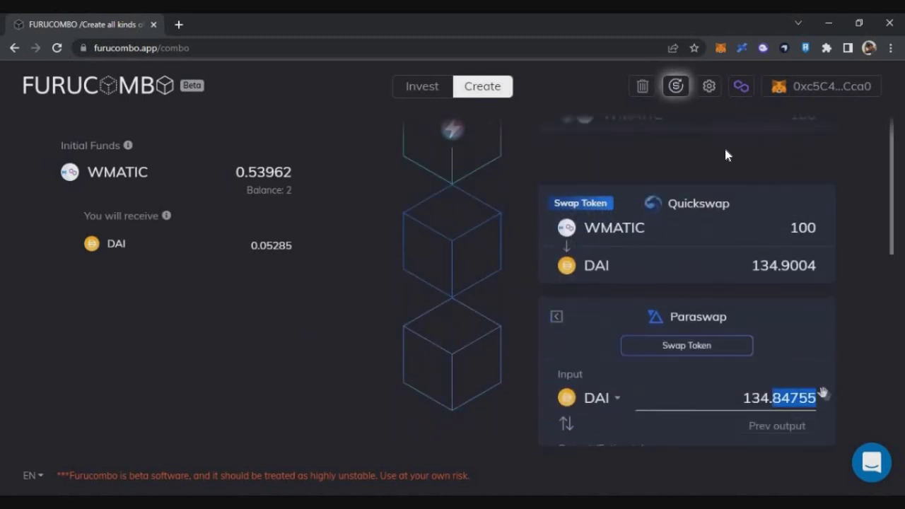
{"action": "scroll", "coordinate": [708, 247], "scroll_direction": "down", "scroll_amount": 1}
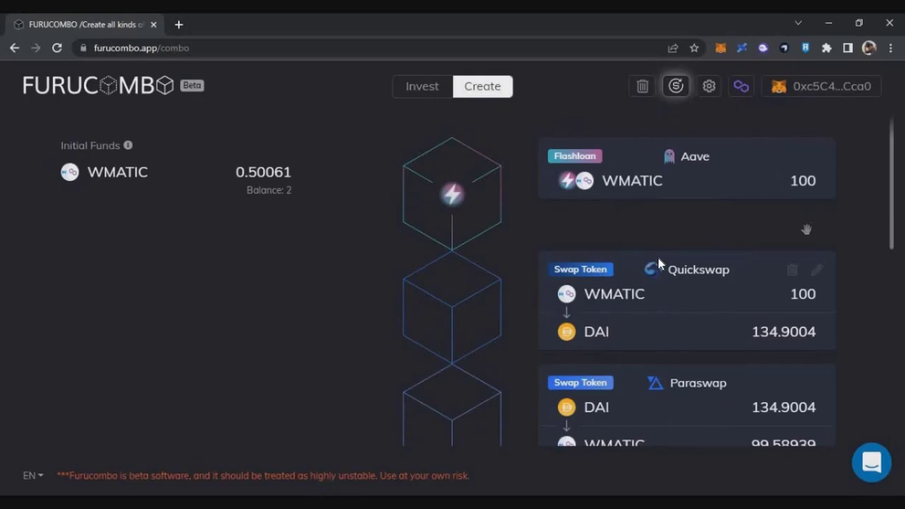
{"action": "scroll", "coordinate": [658, 257], "scroll_direction": "down", "scroll_amount": 3}
{"action": "scroll", "coordinate": [647, 248], "scroll_direction": "up", "scroll_amount": 3}
{"action": "scroll", "coordinate": [620, 259], "scroll_direction": "down", "scroll_amount": 6}
{"action": "left_click", "coordinate": [469, 361]}
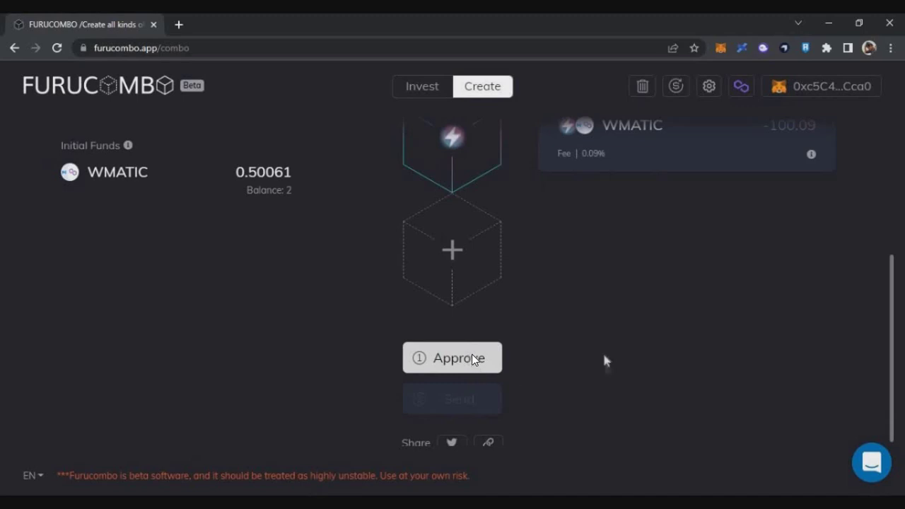
- Confirm the WMATIC spending approval in MetaMask and return to the Furucombo combo
{"action": "left_click", "coordinate": [672, 429]}
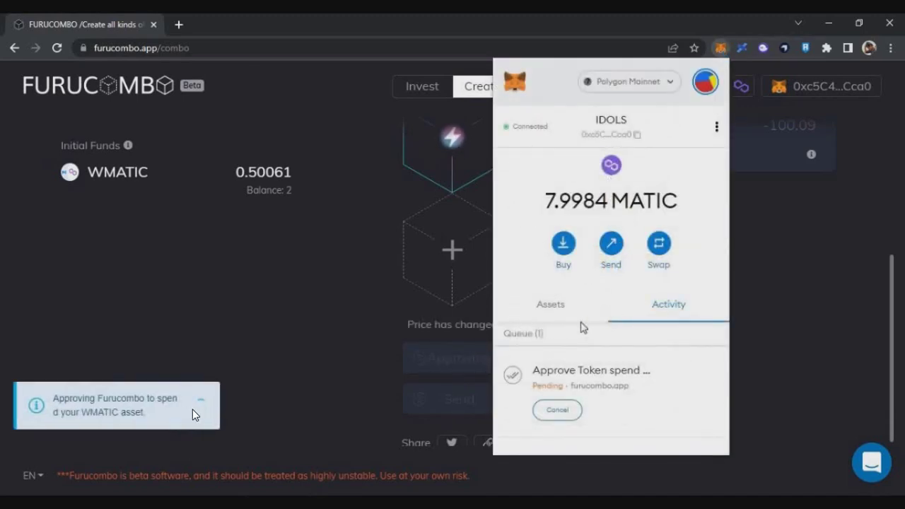
{"action": "left_click", "coordinate": [439, 395]}
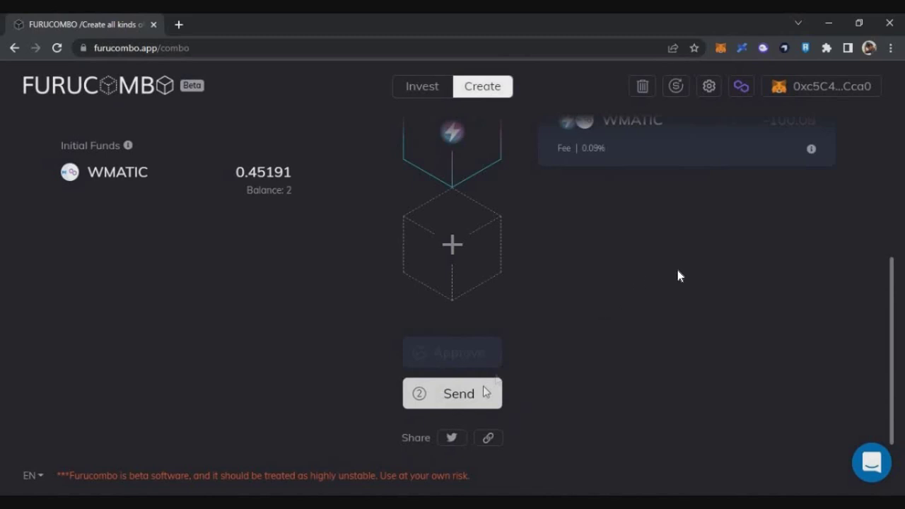
- Attempt to send the combo, then refresh prices after the failed send
{"action": "left_click", "coordinate": [486, 393]}
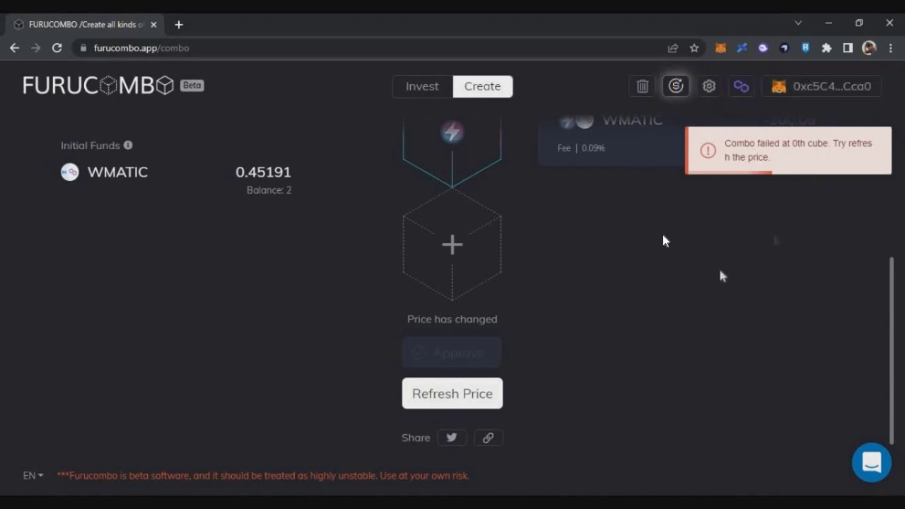
{"action": "left_click", "coordinate": [678, 87]}
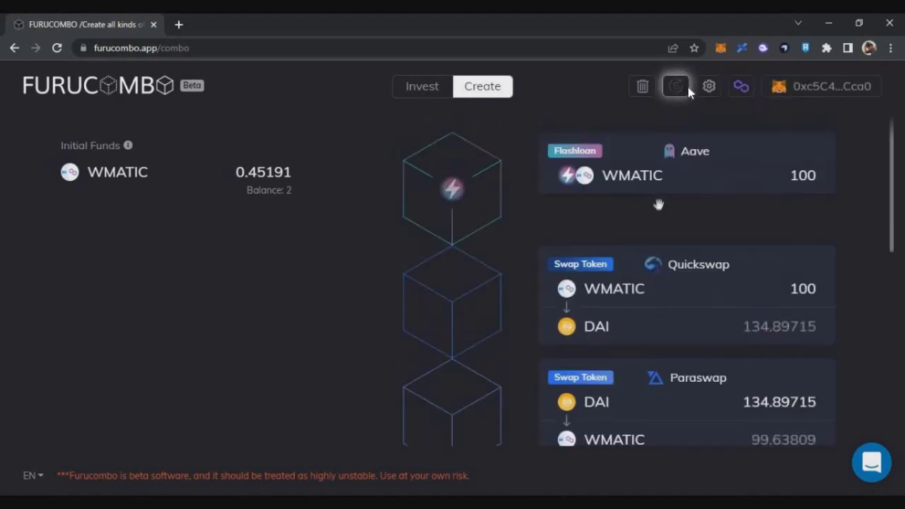
{"action": "scroll", "coordinate": [776, 335], "scroll_direction": "down", "scroll_amount": 1}
- Round the Paraswap DAI input to 134.89 and send the combo again
{"action": "left_click", "coordinate": [817, 312]}
{"action": "left_click_drag", "start_coordinate": [794, 391], "coordinate": [819, 392]}
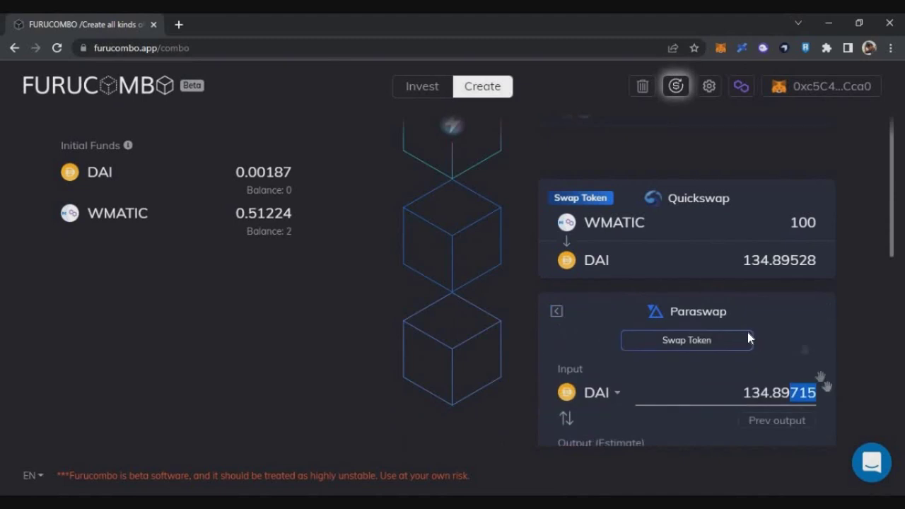
{"action": "key", "text": "BackSpace"}
{"action": "key", "text": "Return"}
{"action": "scroll", "coordinate": [735, 326], "scroll_direction": "down", "scroll_amount": 5}
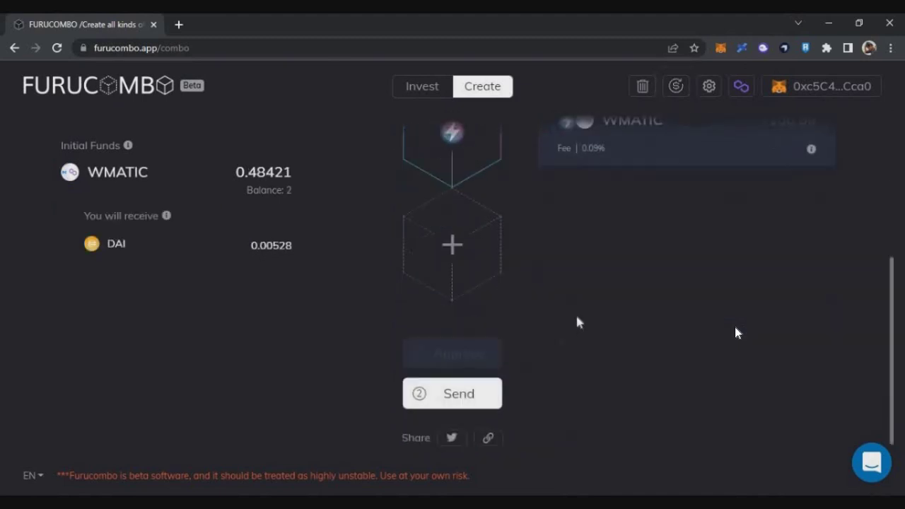
{"action": "left_click", "coordinate": [481, 393]}
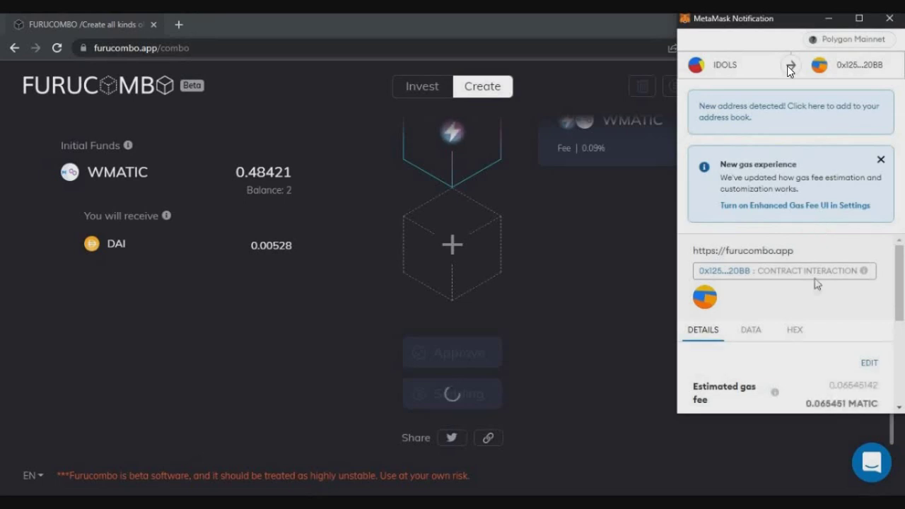
- Confirm the combo transaction in MetaMask, then bring up the wallet once it completes
{"action": "scroll", "coordinate": [821, 283], "scroll_direction": "down", "scroll_amount": 5}
{"action": "left_click", "coordinate": [837, 388]}
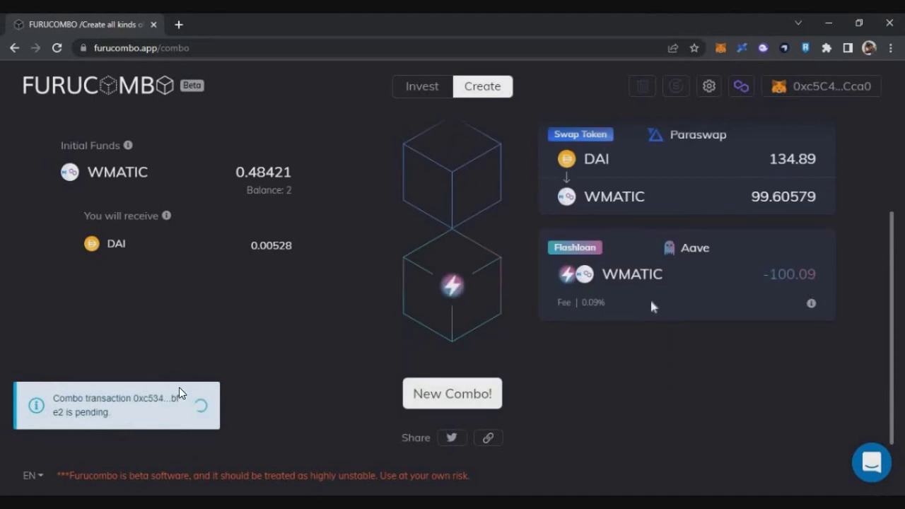
{"action": "scroll", "coordinate": [651, 306], "scroll_direction": "down", "scroll_amount": 5}
{"action": "key", "text": "alt+shift+m"}
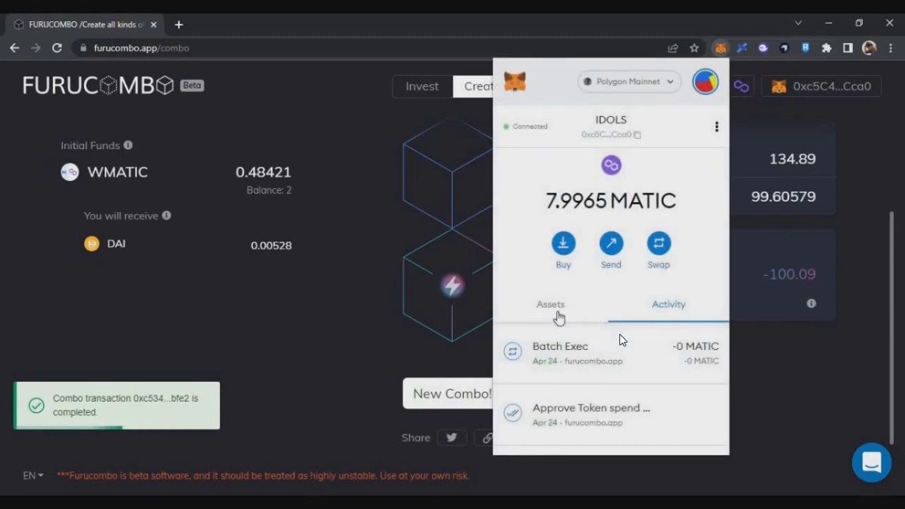
- Open the Batch Exec entry from MetaMask's Activity list on Polygonscan
{"action": "left_click", "coordinate": [557, 316]}
{"action": "left_click", "coordinate": [647, 318]}
{"action": "left_click", "coordinate": [579, 358]}
{"action": "scroll", "coordinate": [578, 355], "scroll_direction": "down", "scroll_amount": 2}
{"action": "scroll", "coordinate": [578, 355], "scroll_direction": "up", "scroll_amount": 2}
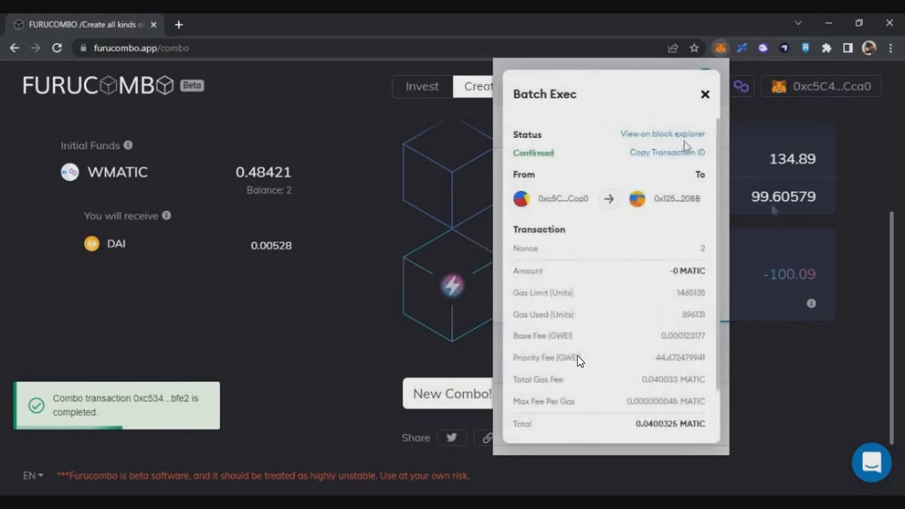
{"action": "left_click", "coordinate": [662, 134]}
{"action": "scroll", "coordinate": [141, 259], "scroll_direction": "down", "scroll_amount": 4}
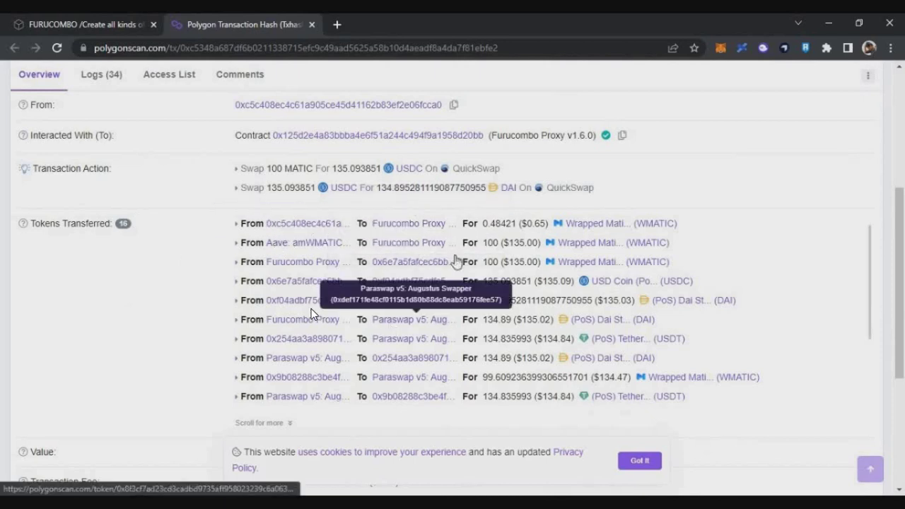
{"action": "scroll", "coordinate": [314, 311], "scroll_direction": "down", "scroll_amount": 2}
{"action": "scroll", "coordinate": [319, 257], "scroll_direction": "up", "scroll_amount": 3}
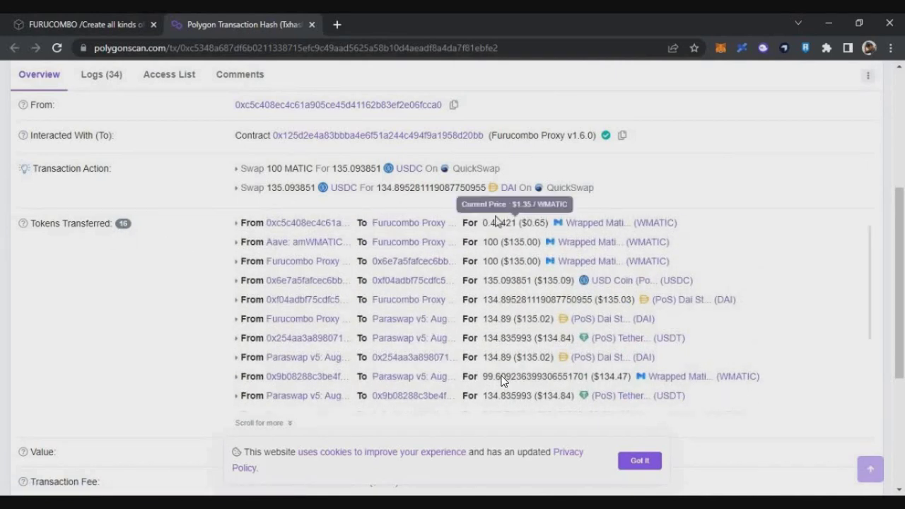
{"action": "scroll", "coordinate": [497, 221], "scroll_direction": "down", "scroll_amount": 2}
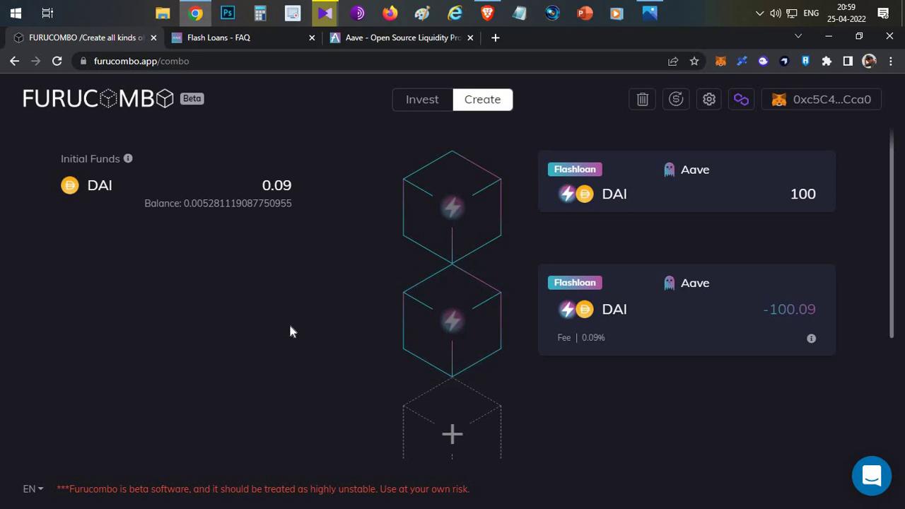
- In Photos, go to the Uses of Flash Loan slide and show it full screen
{"action": "key", "text": "alt+Tab"}
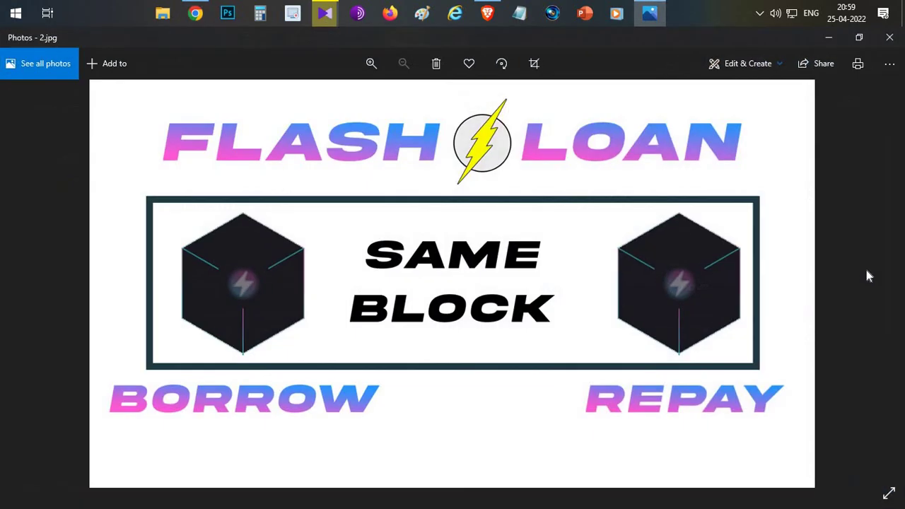
{"action": "left_click", "coordinate": [886, 278]}
{"action": "left_click", "coordinate": [883, 493]}
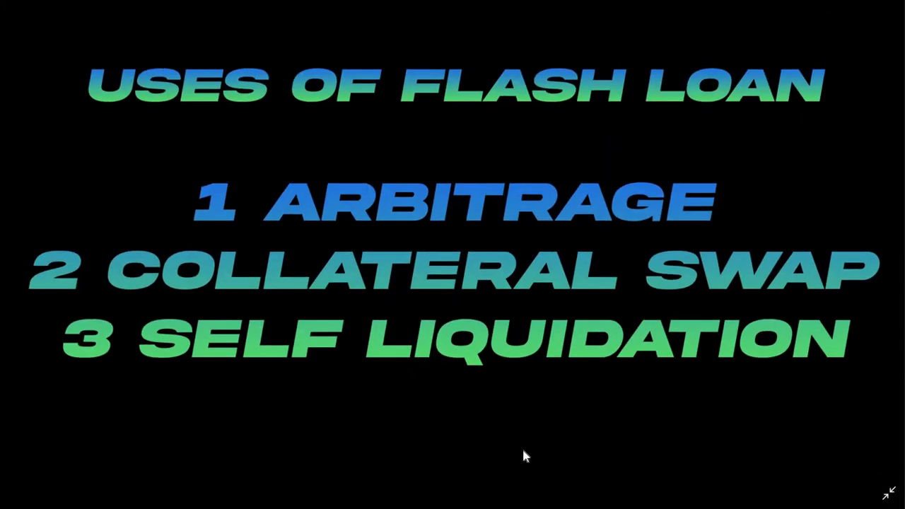